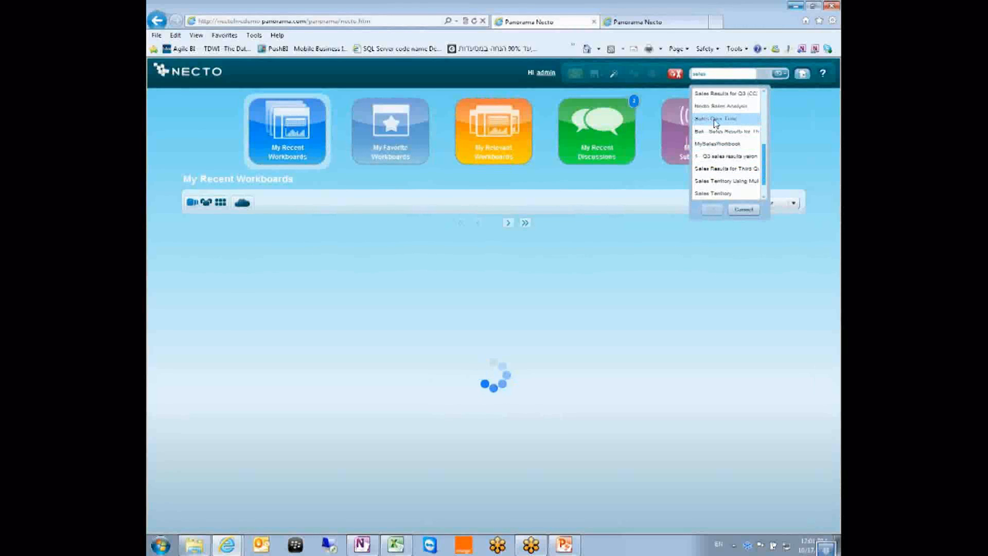
Open the Q3 sales results workboard from the search results for sales.
mouse_move(716, 124)
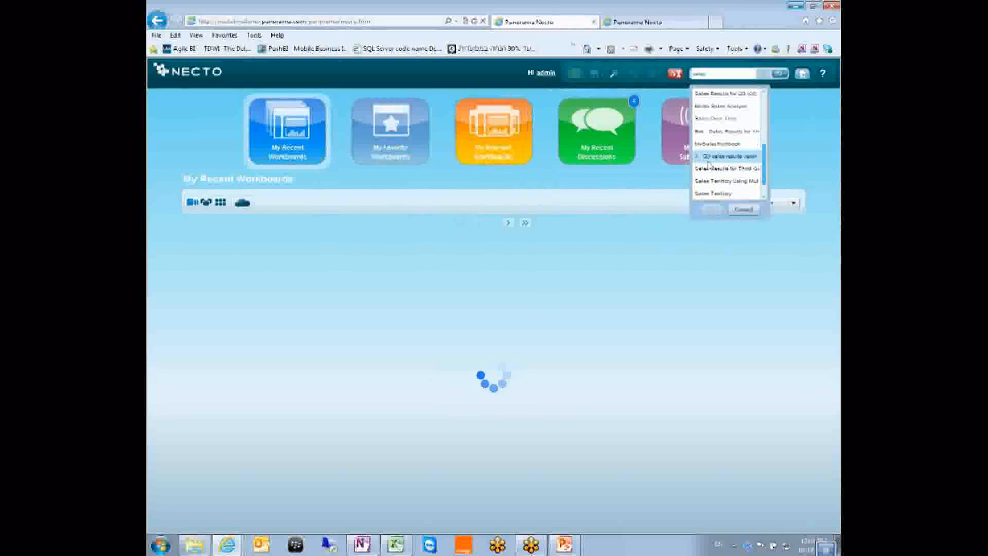
mouse_move(707, 166)
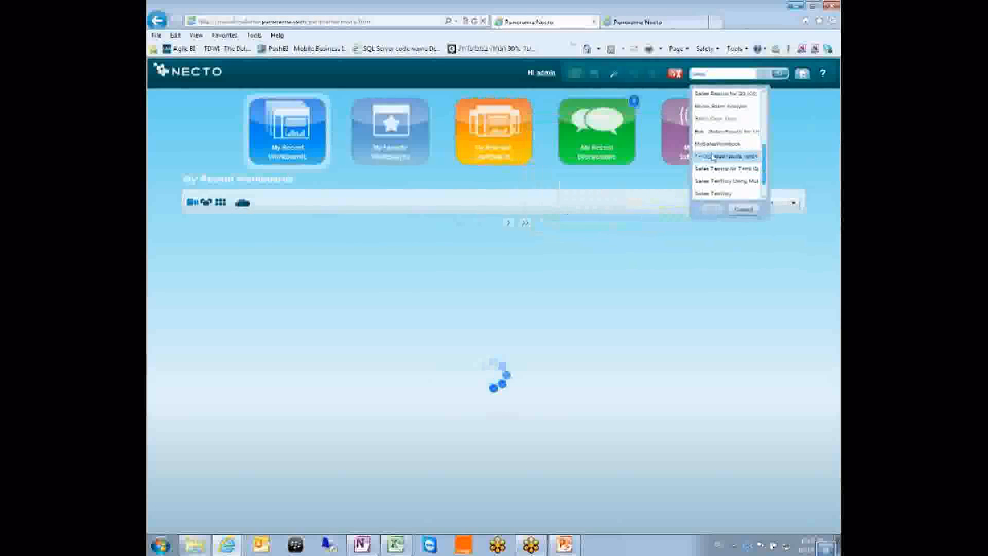
left_click(713, 157)
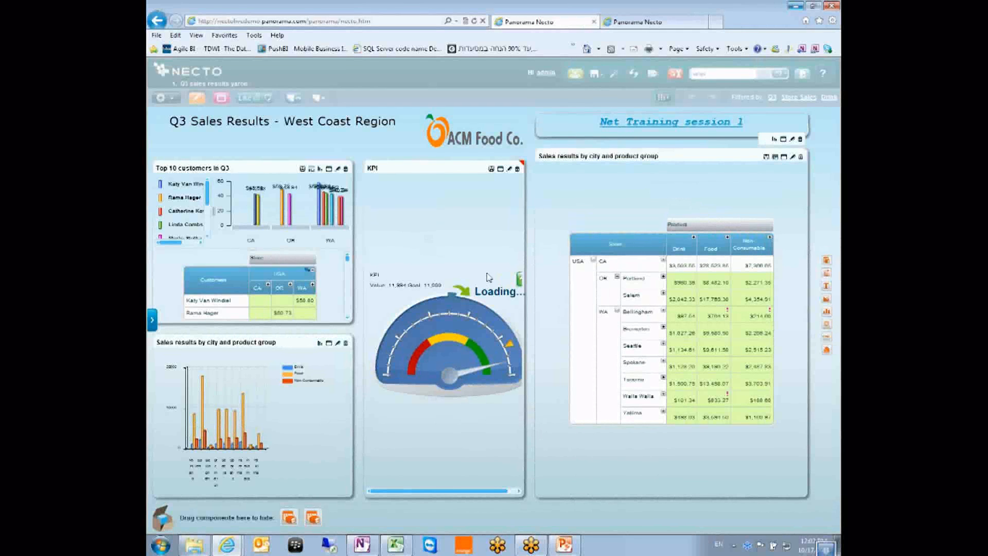
Check the workboard's side pane, collapse it again and take the workboard out of design mode.
left_click(153, 320)
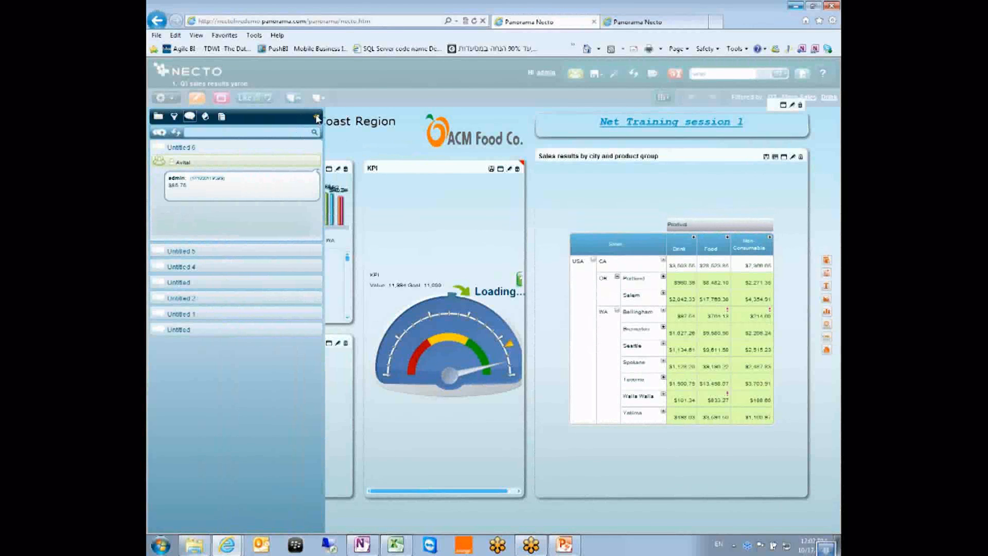
left_click(221, 120)
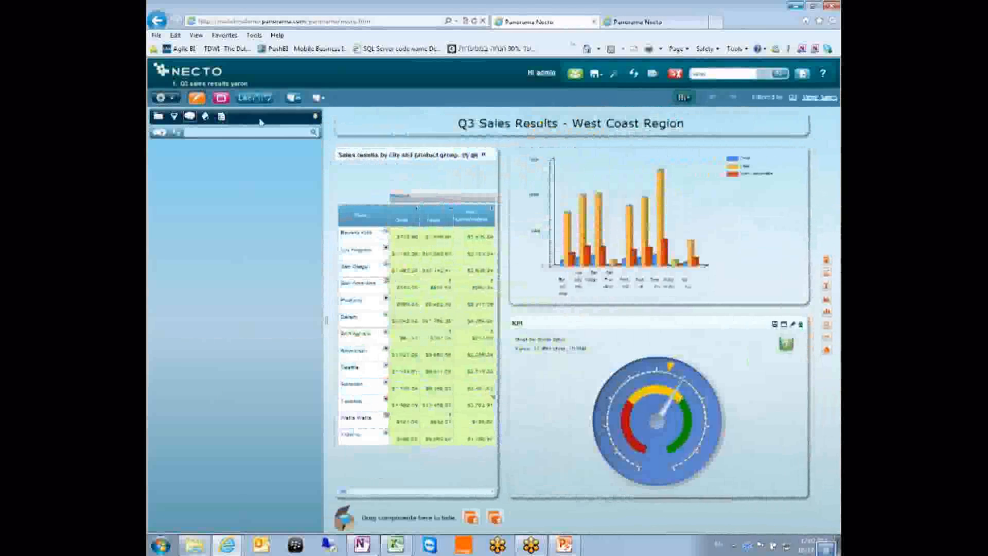
left_click(316, 119)
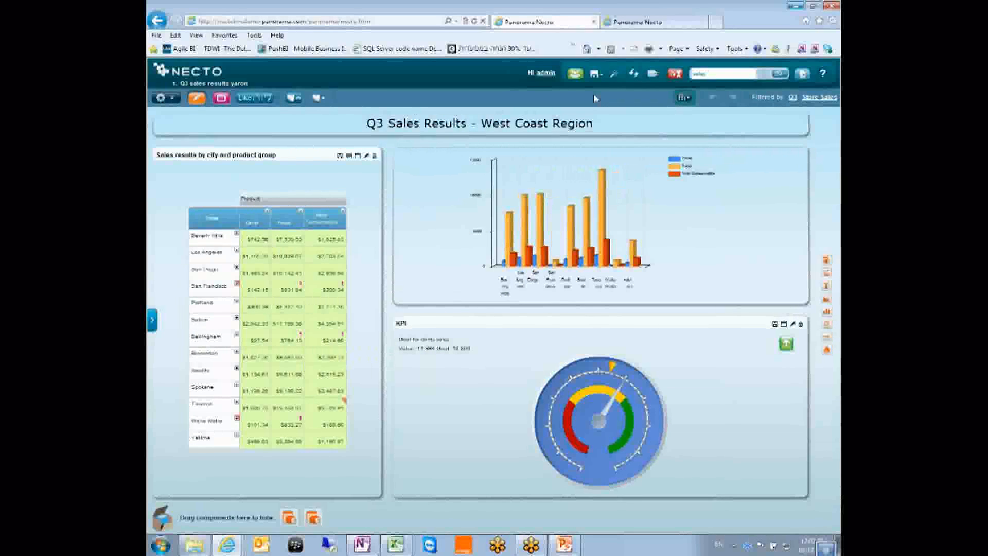
left_click(197, 99)
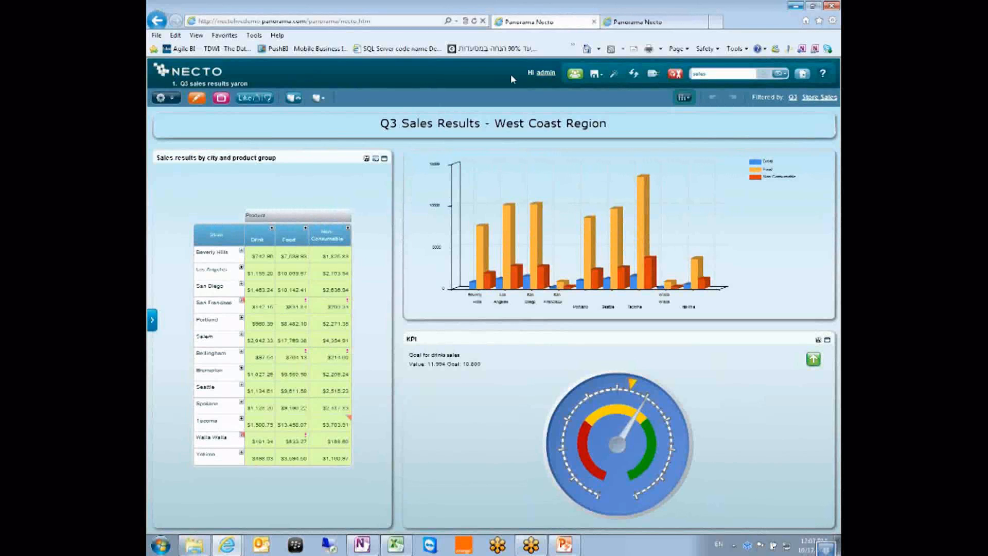
View the signed-in account's properties, including the avatar choices, the image upload option and the topics of interest.
left_click(546, 75)
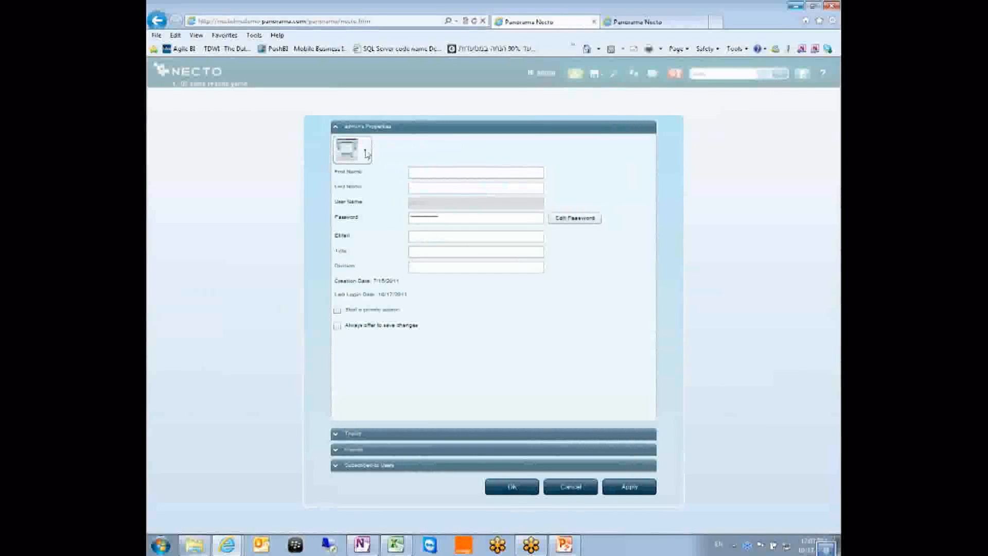
left_click(371, 153)
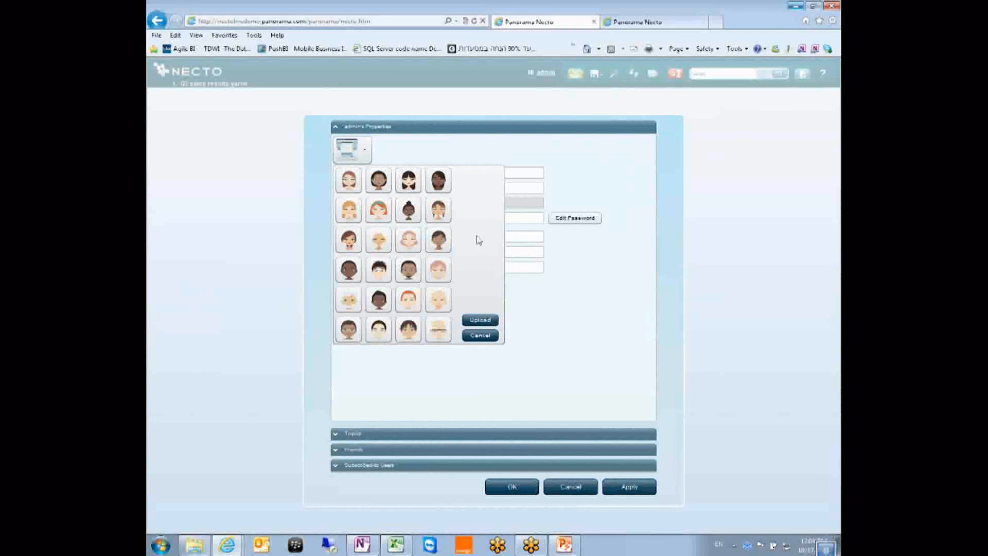
left_click(481, 321)
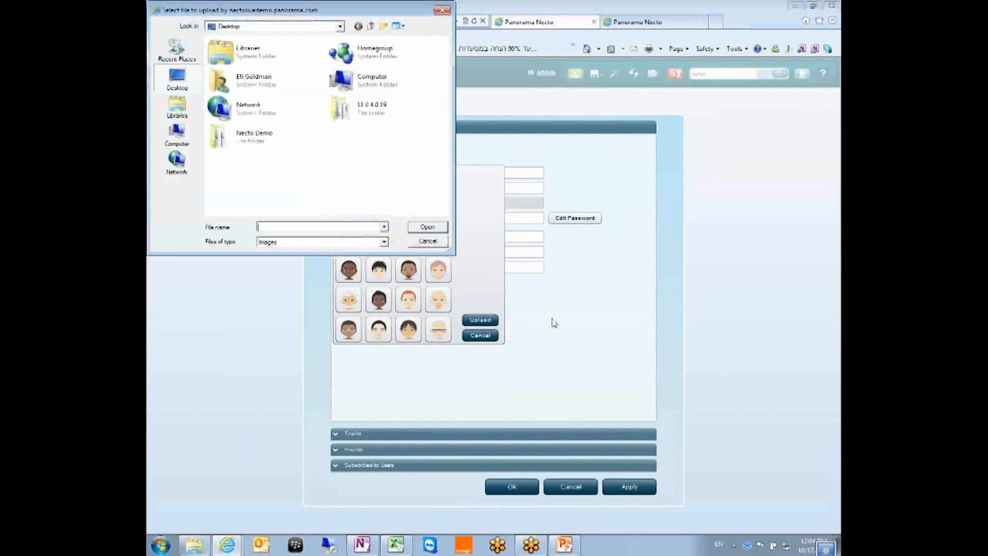
left_click(427, 241)
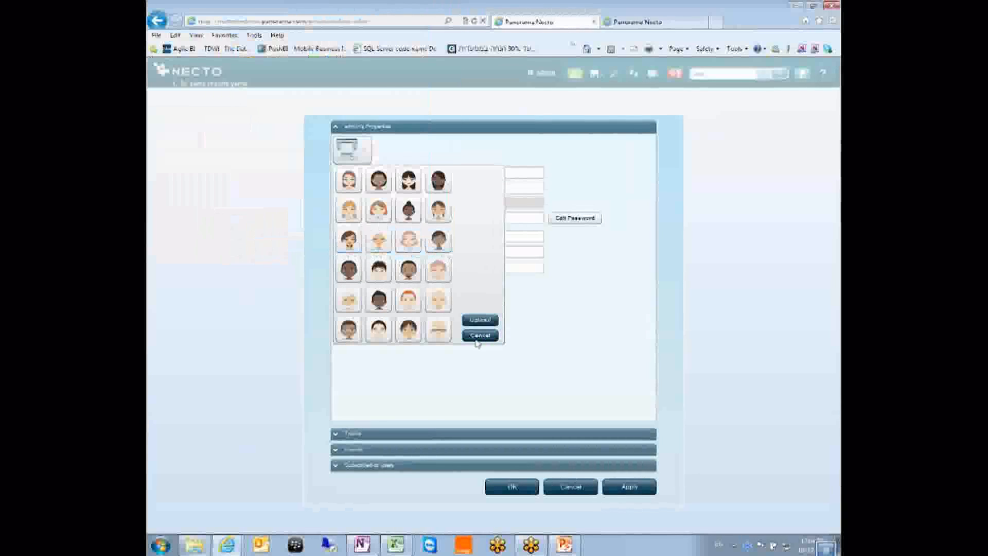
left_click(480, 335)
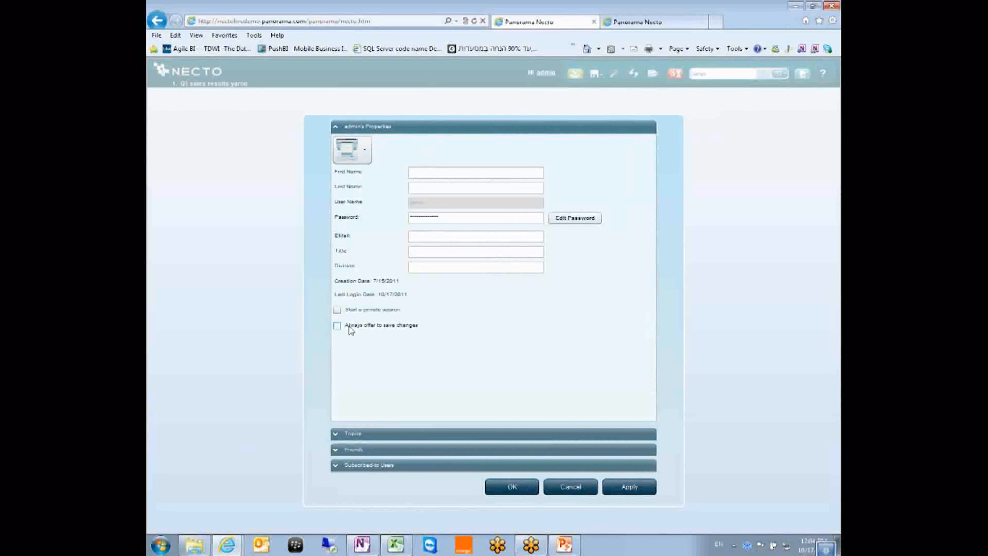
left_click(339, 434)
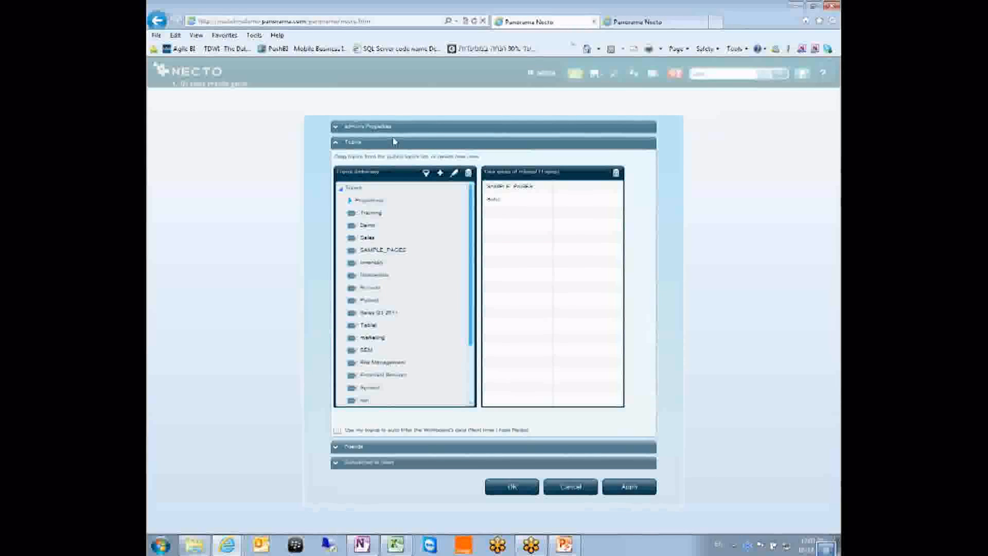
left_click_drag(499, 201, 517, 232)
Add two users from the Necto group to the Friends list, view the user subscriptions and save the account properties.
left_click(355, 446)
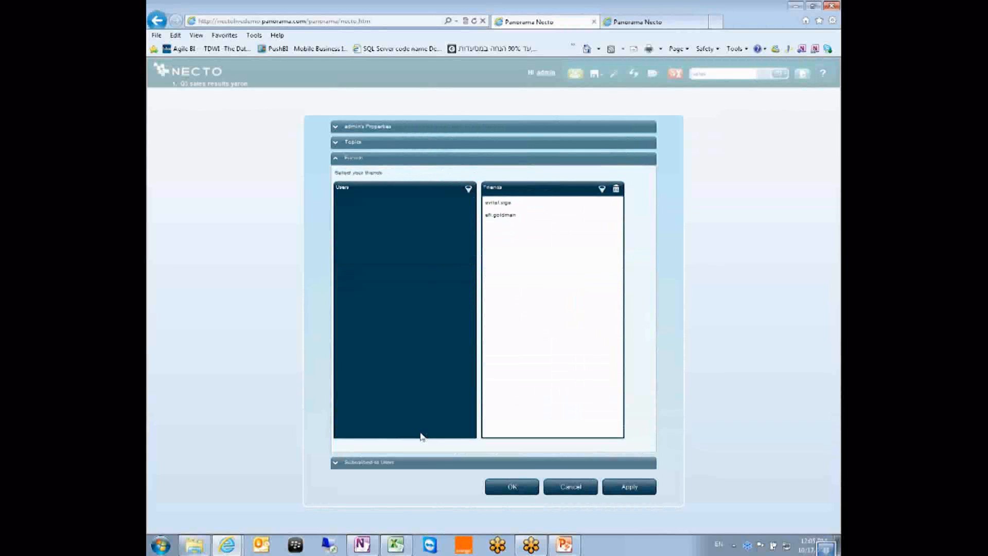
left_click(341, 203)
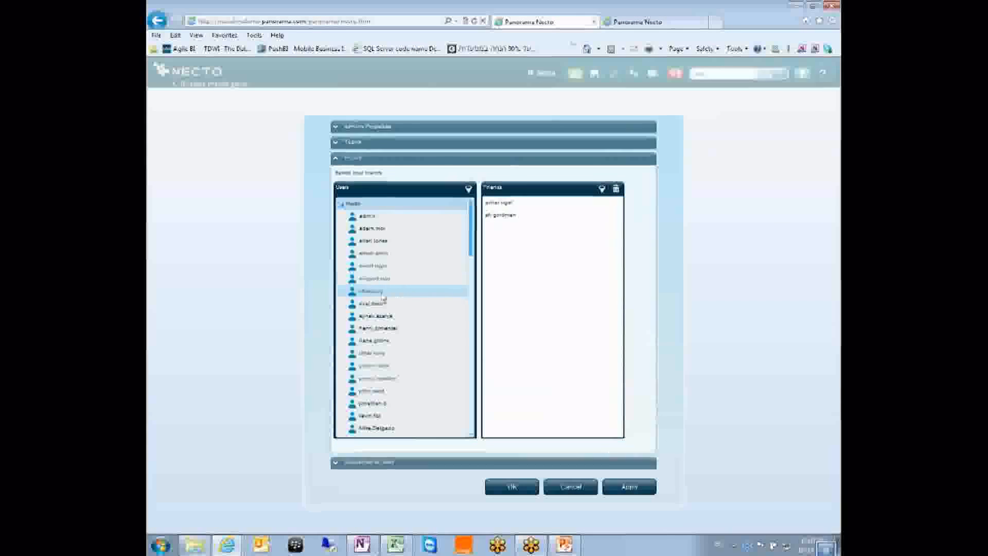
left_click_drag(369, 306, 486, 300)
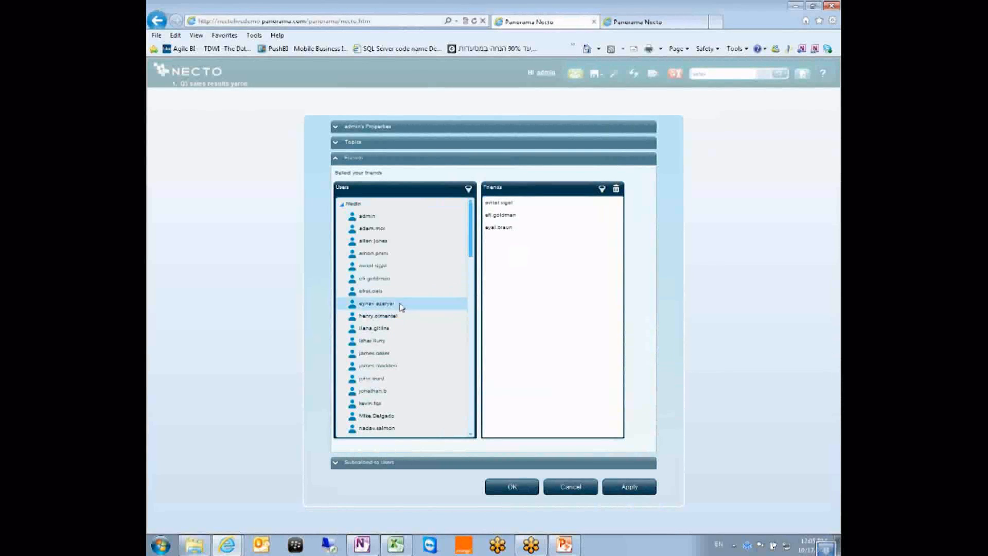
double_click(370, 291)
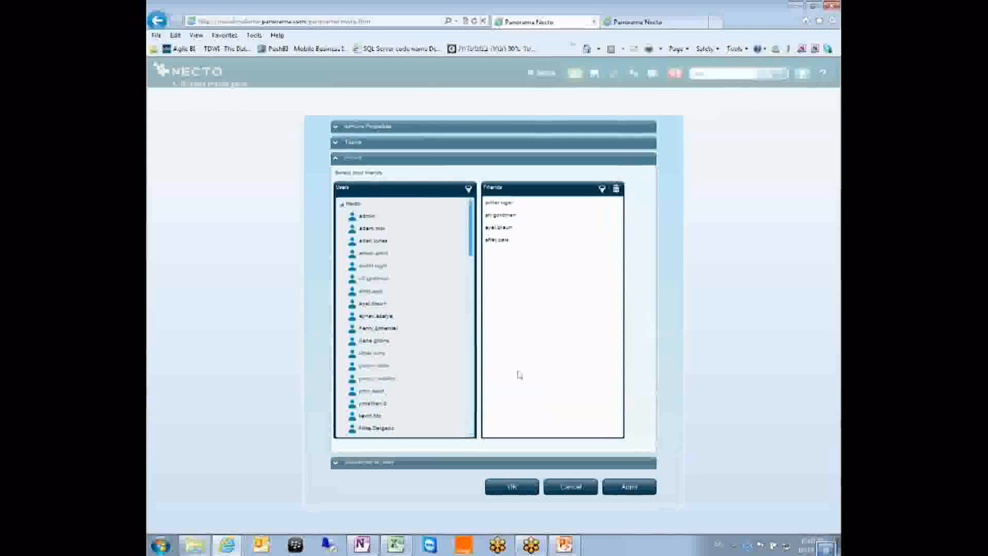
left_click(336, 463)
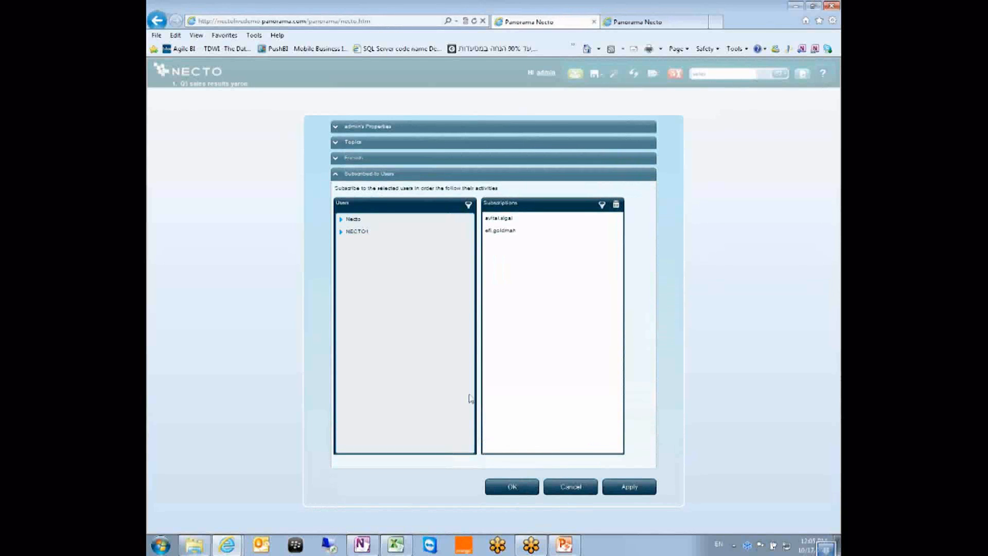
left_click(512, 486)
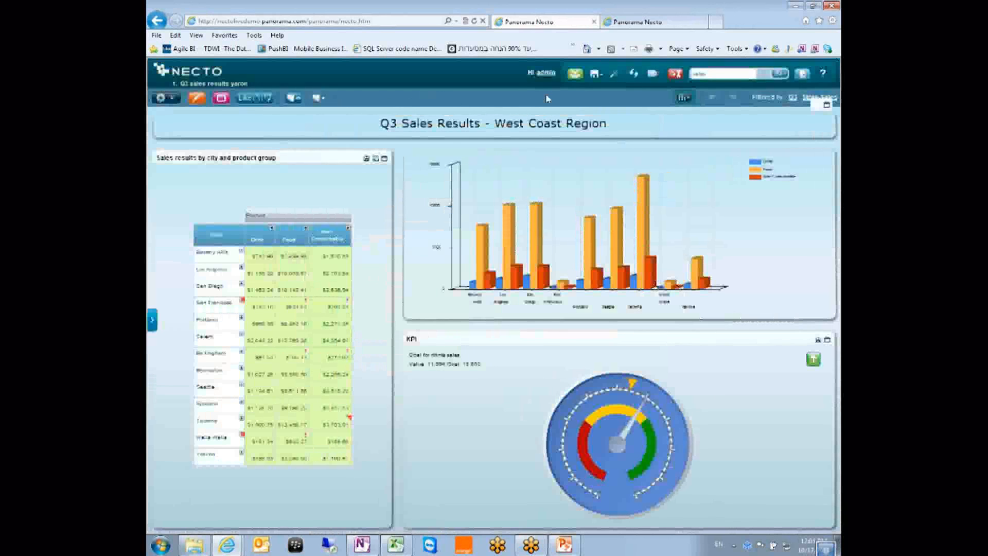
Show the people bar above the workboard and view first the workboard's relevant users, followed by the friends.
left_click(576, 75)
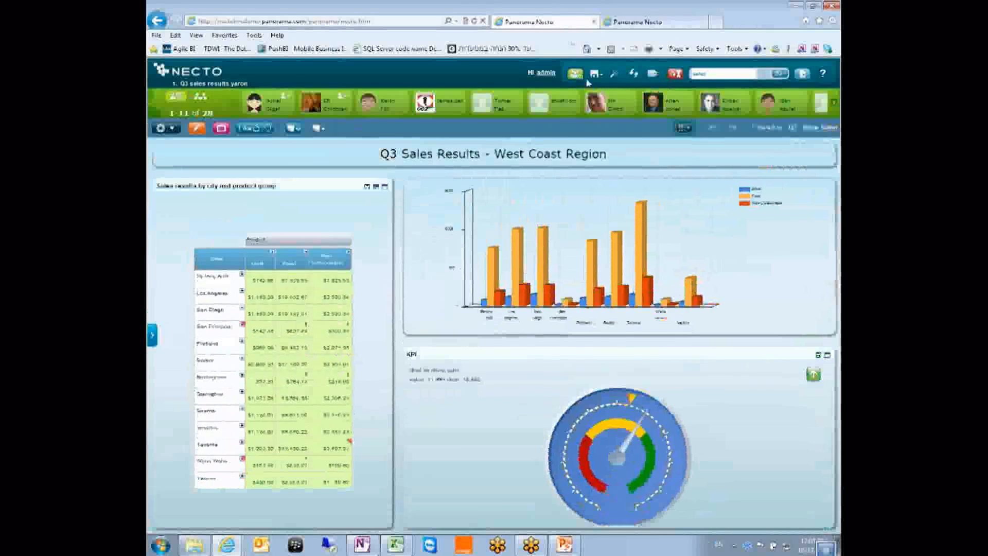
left_click(174, 98)
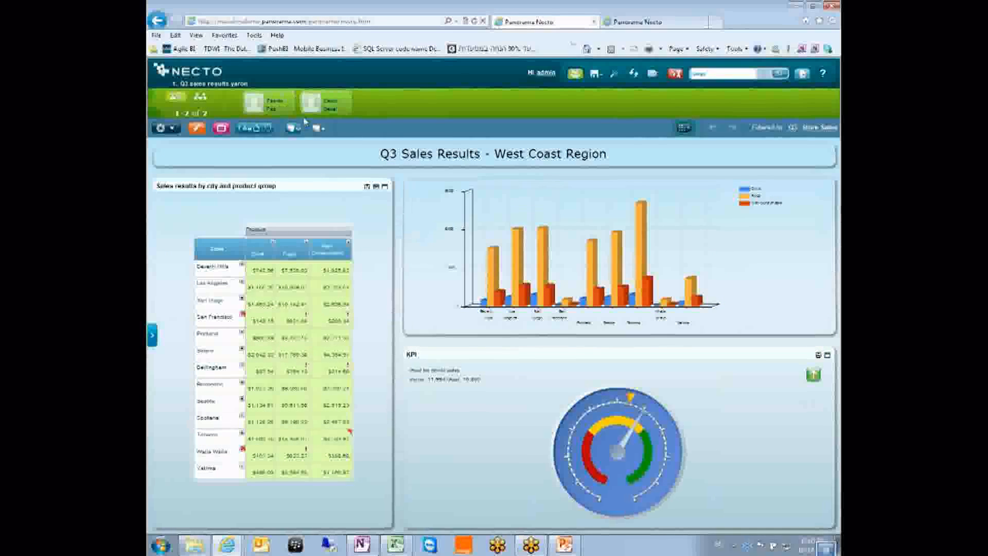
left_click(201, 96)
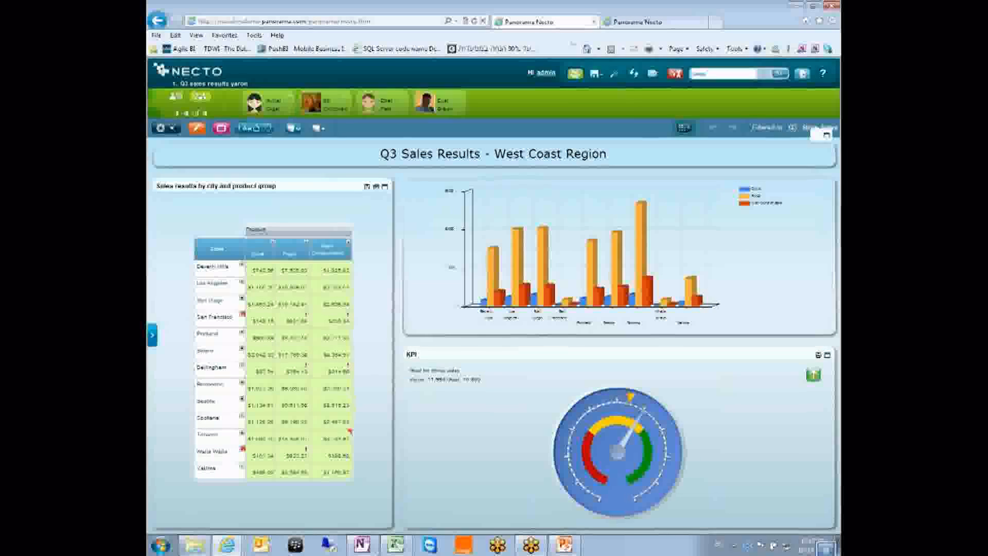
View the shared workboards of the third friend and of the fourth friend in the people bar.
mouse_move(379, 105)
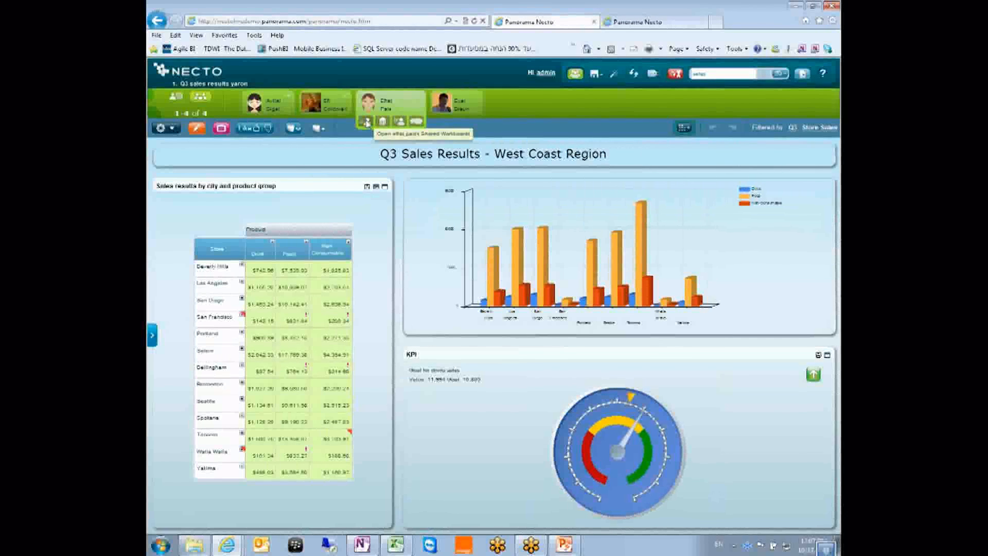
left_click(366, 123)
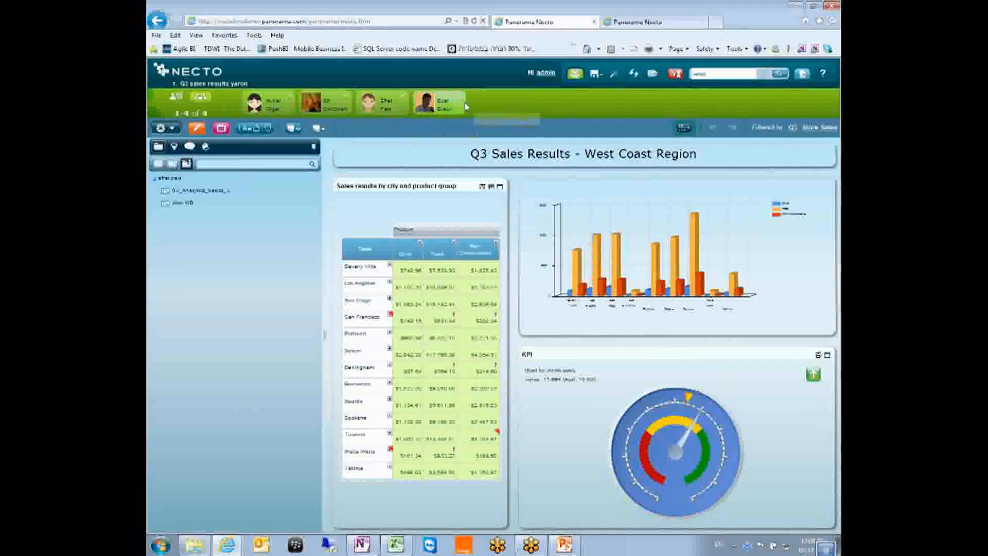
mouse_move(422, 125)
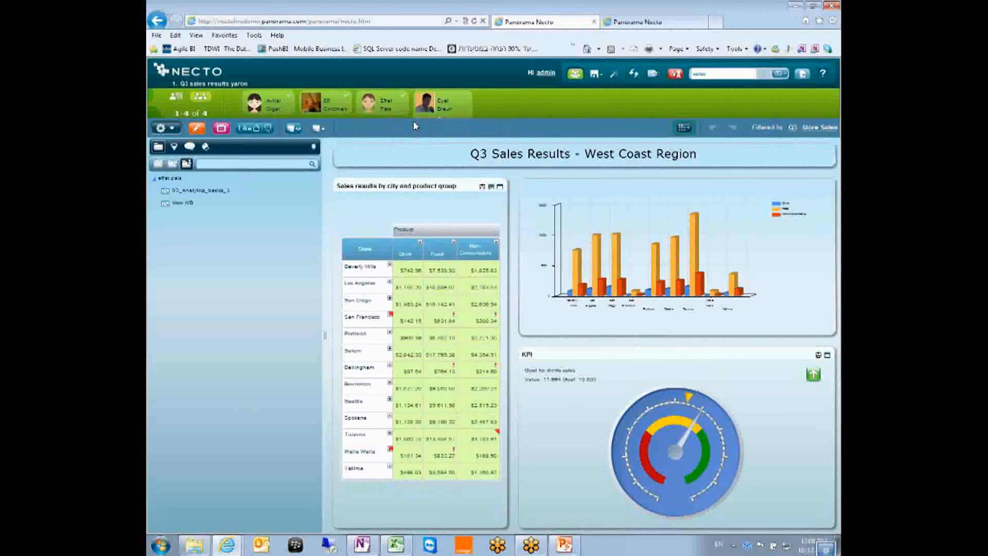
left_click(423, 122)
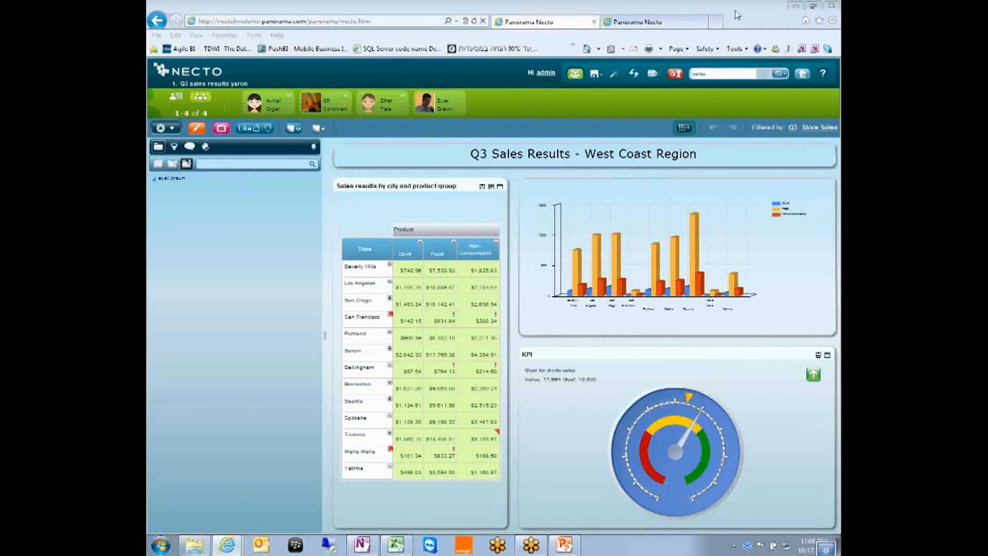
Inspect the Beverly Hills food bar in the chart and switch the people bar from friends to the relevant users.
left_click(594, 13)
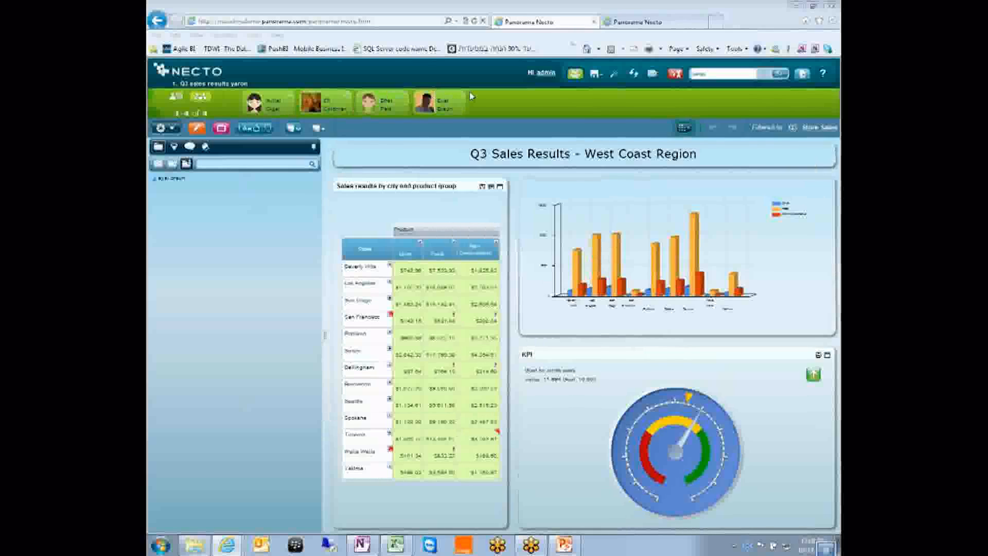
left_click(320, 106)
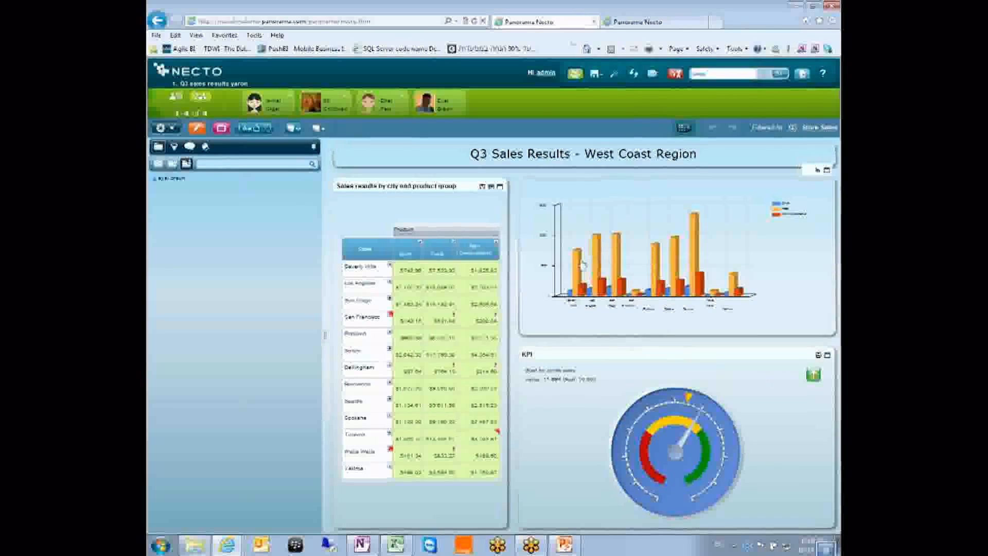
mouse_move(581, 265)
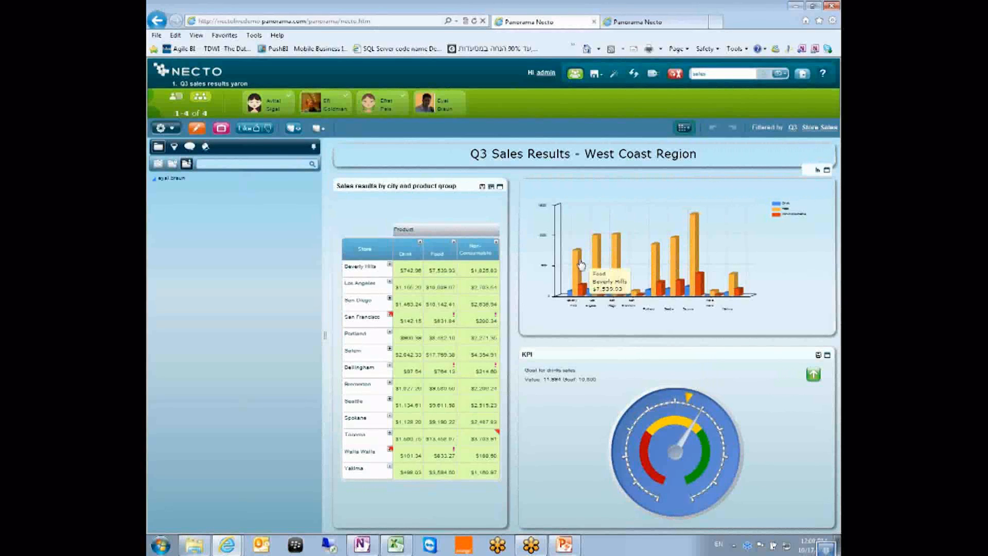
left_click(176, 97)
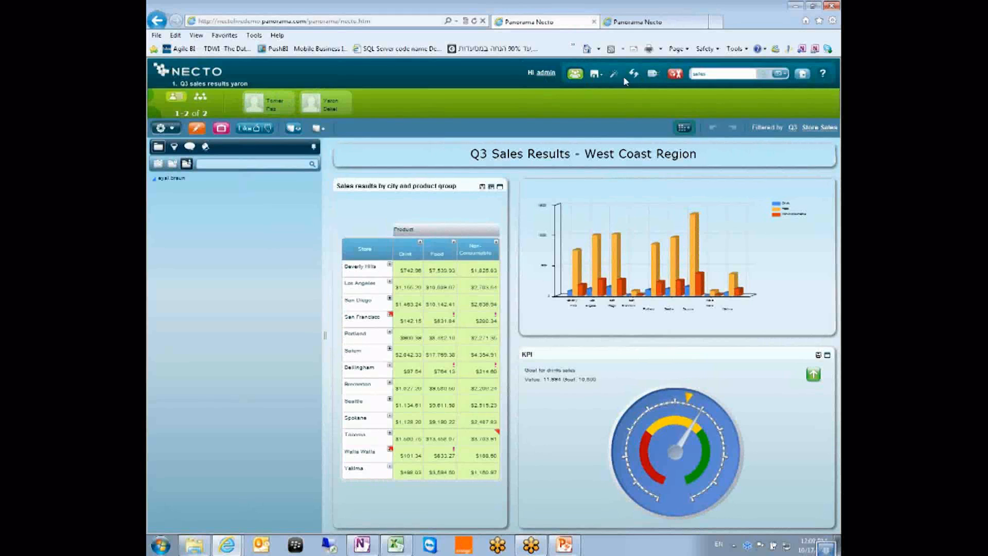
Add the workboard to the favorites with the shortened name Q3 sales results and return to the home page.
left_click(596, 76)
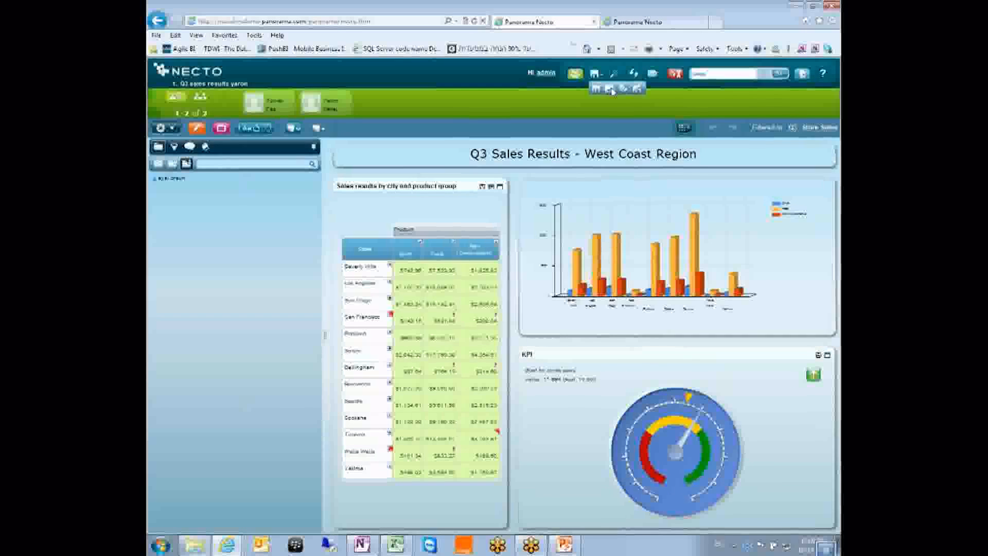
left_click(638, 91)
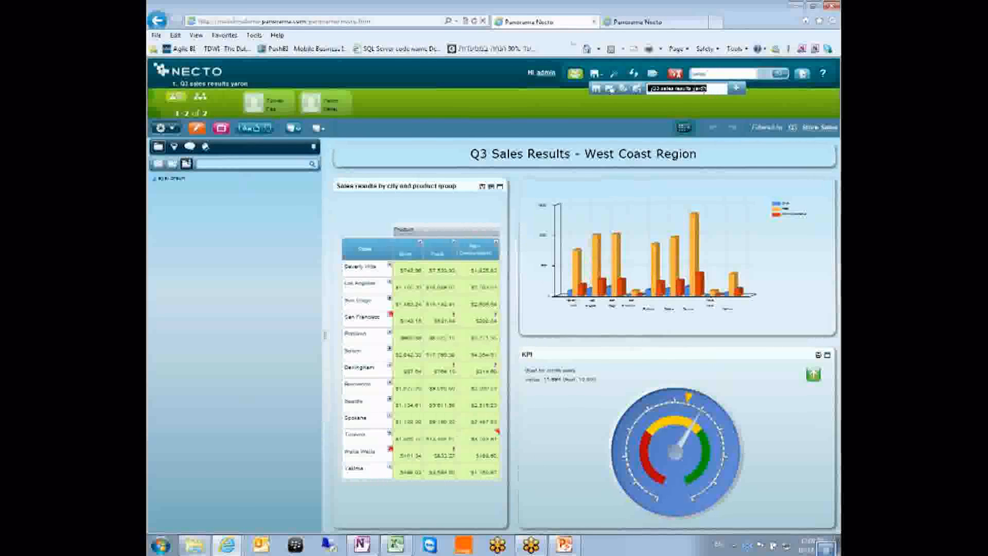
left_click(710, 88)
key("BackSpace")
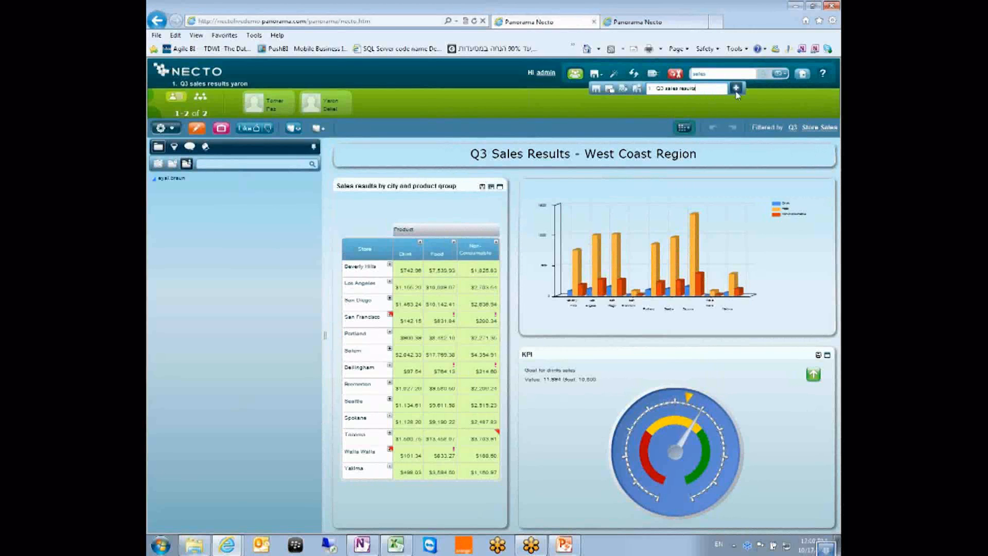
left_click(736, 88)
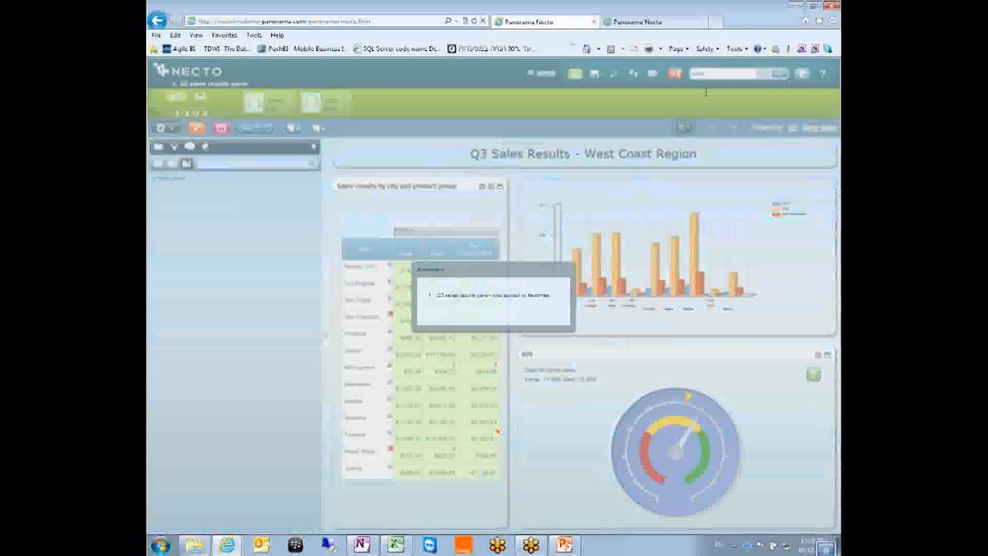
left_click(803, 75)
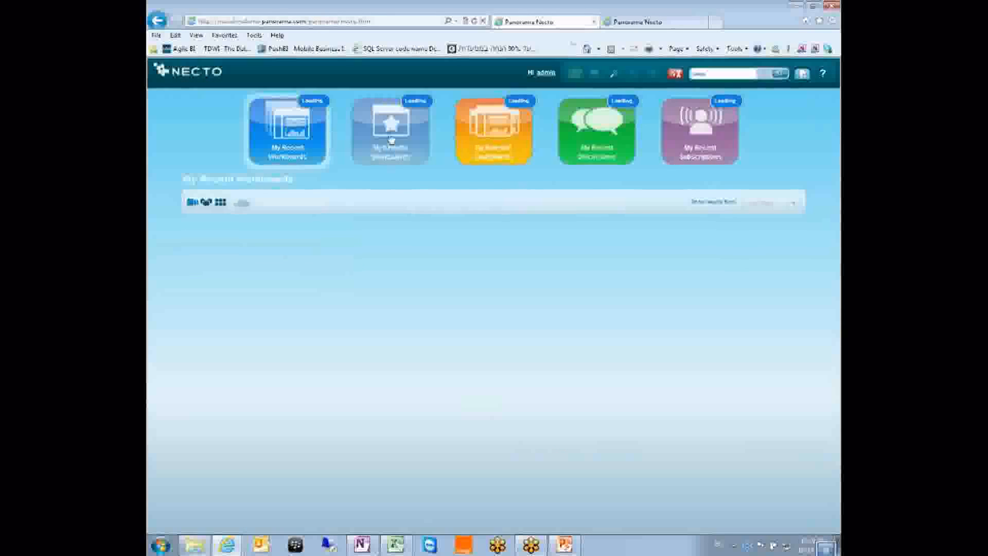
View the favorite workboards on the home page and return to the Q3 sales results workboard.
left_click(414, 143)
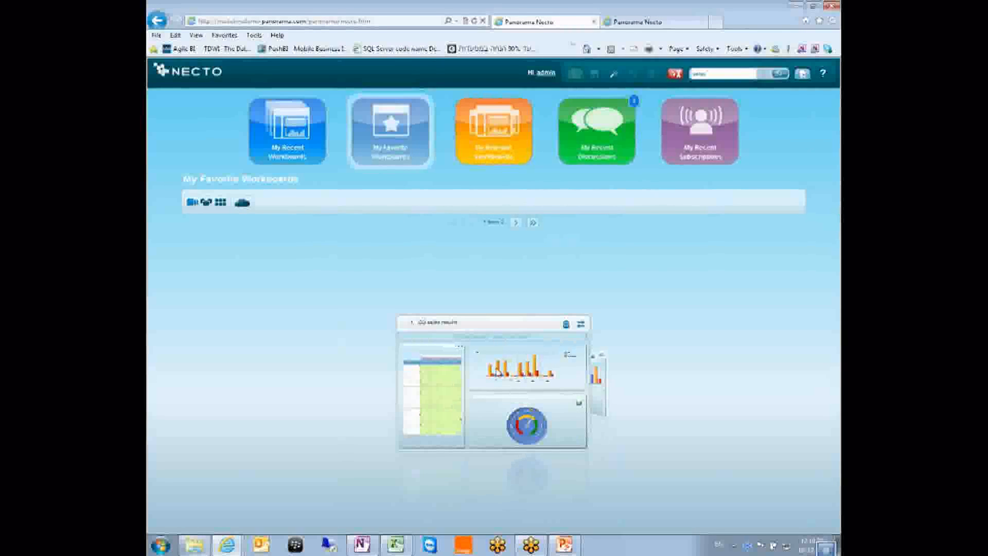
left_click(802, 75)
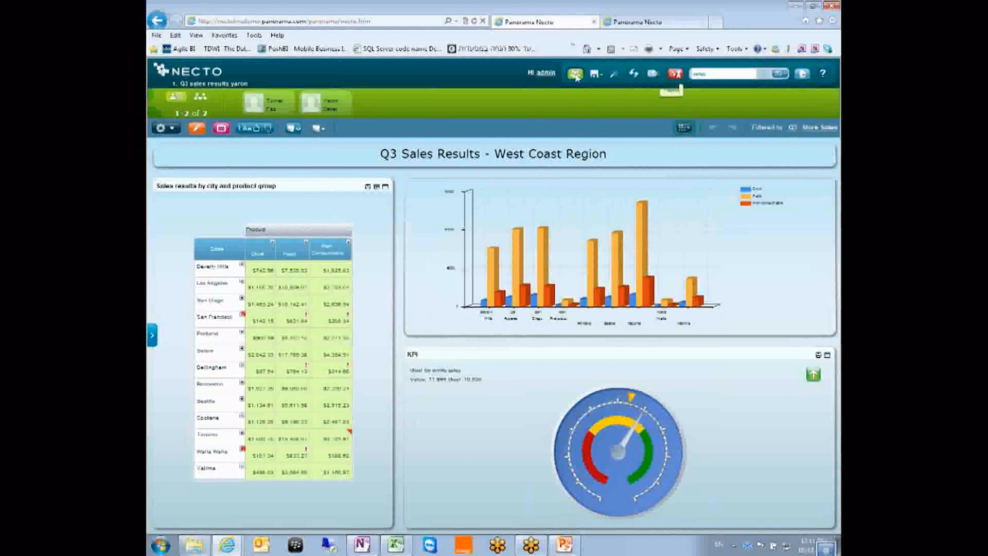
Review the topics of interest in the signed-in user's profile and close it without changes.
left_click(546, 73)
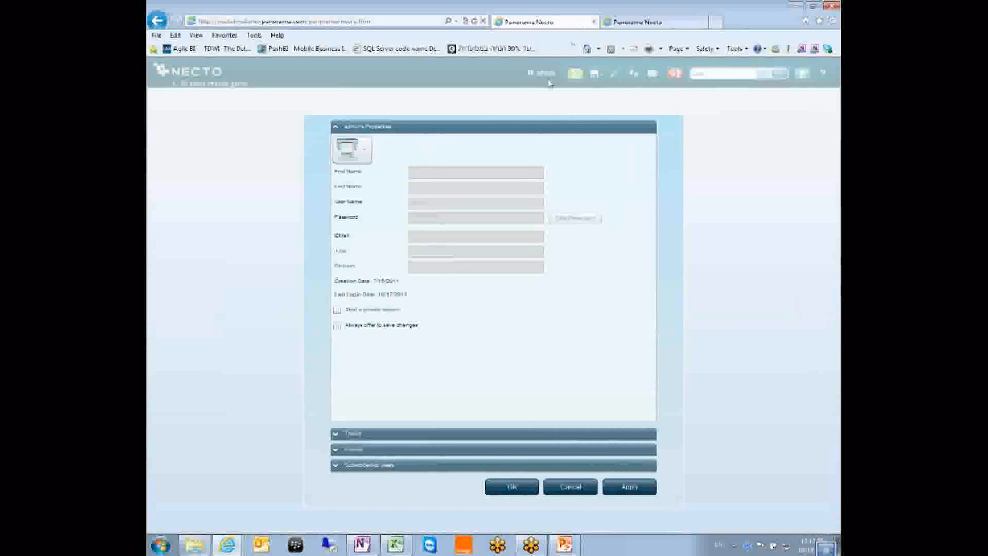
left_click(339, 434)
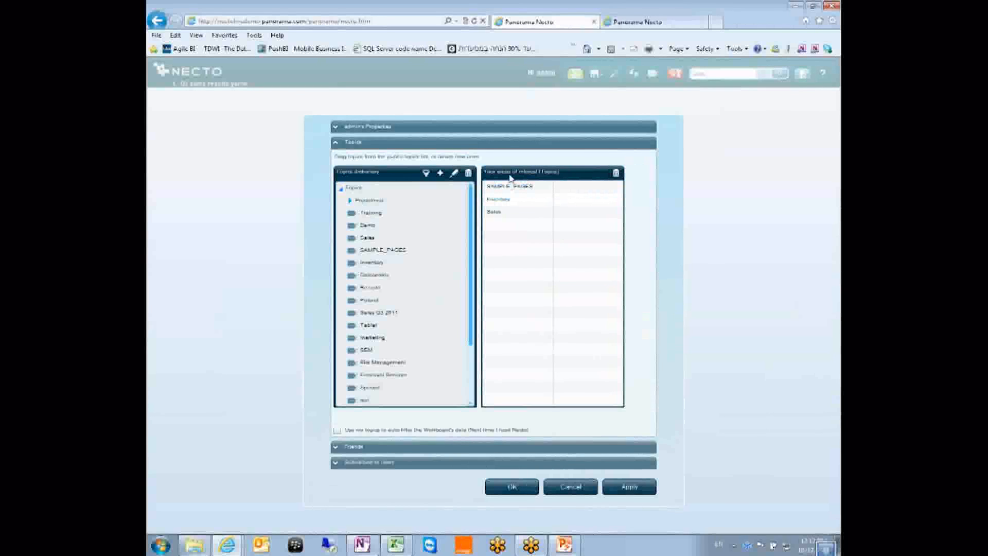
left_click(571, 487)
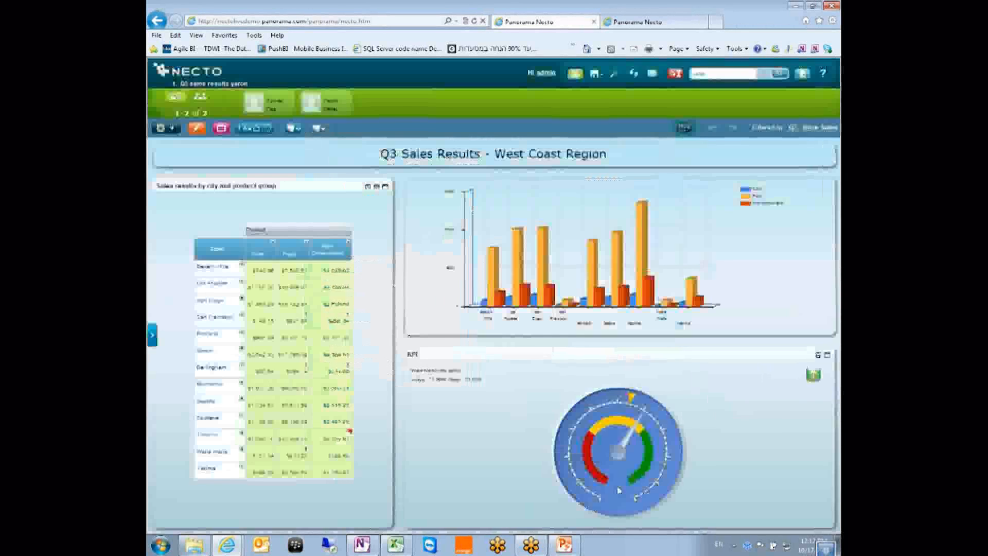
Assign the Sales and Inventory topics from the topics dictionary to the workboard and save them.
left_click(653, 75)
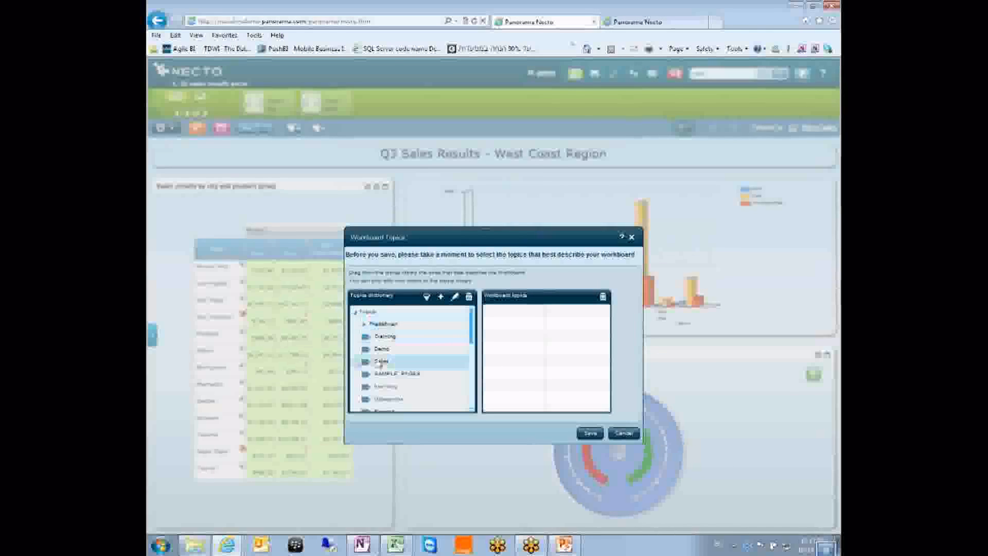
left_click_drag(377, 361, 558, 303)
left_click_drag(400, 360, 509, 337)
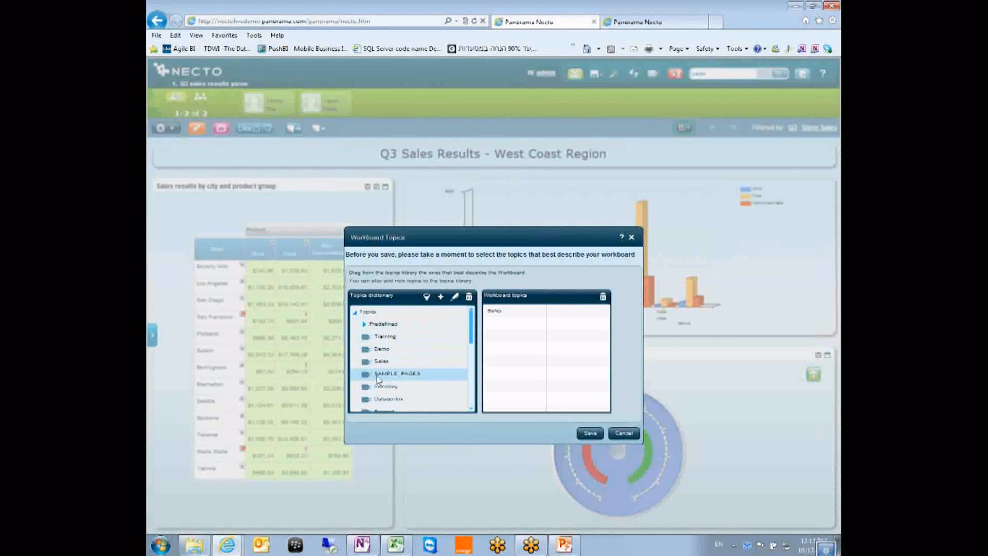
left_click_drag(386, 386, 498, 323)
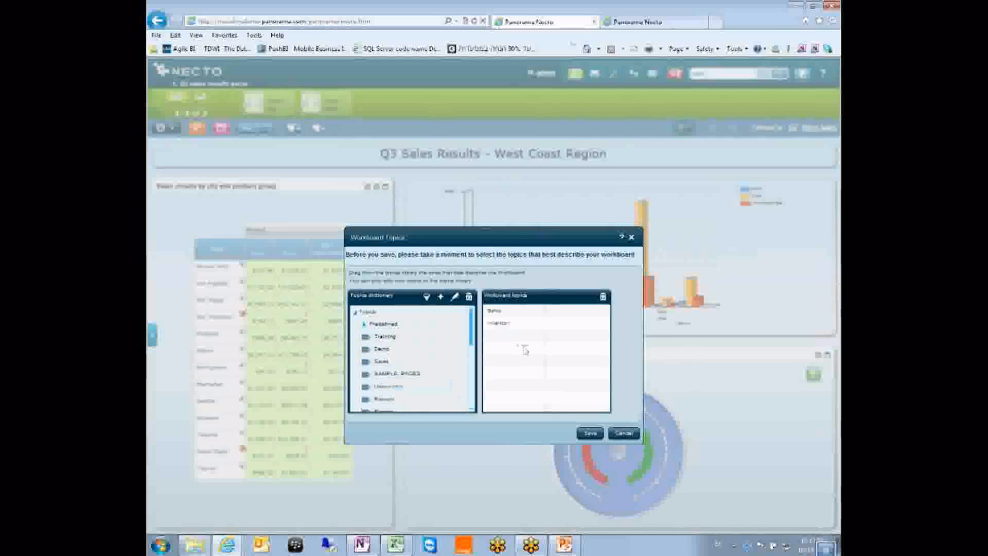
left_click(589, 434)
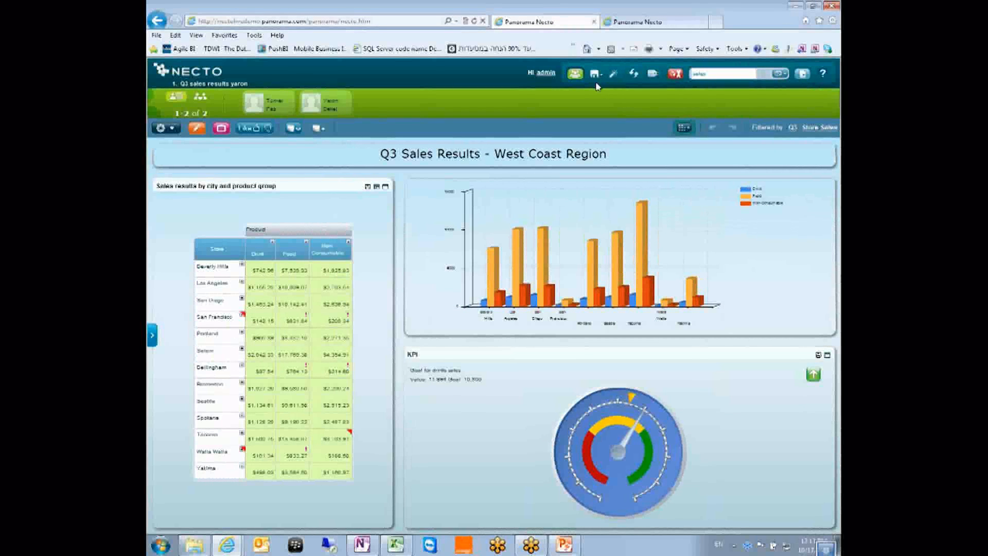
Check the workboard's assigned topics and expand the Predefined group in the topics dictionary to browse it.
left_click(652, 76)
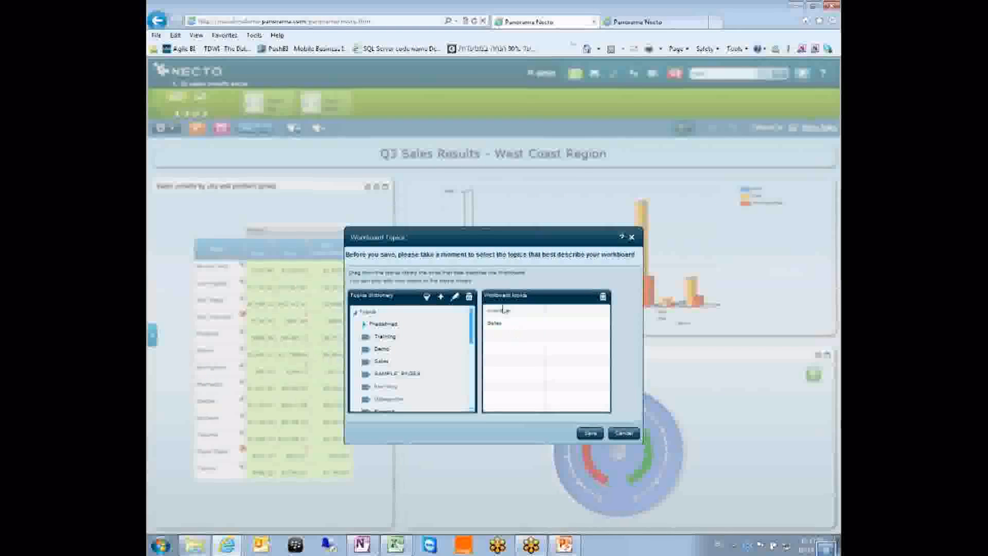
left_click(624, 432)
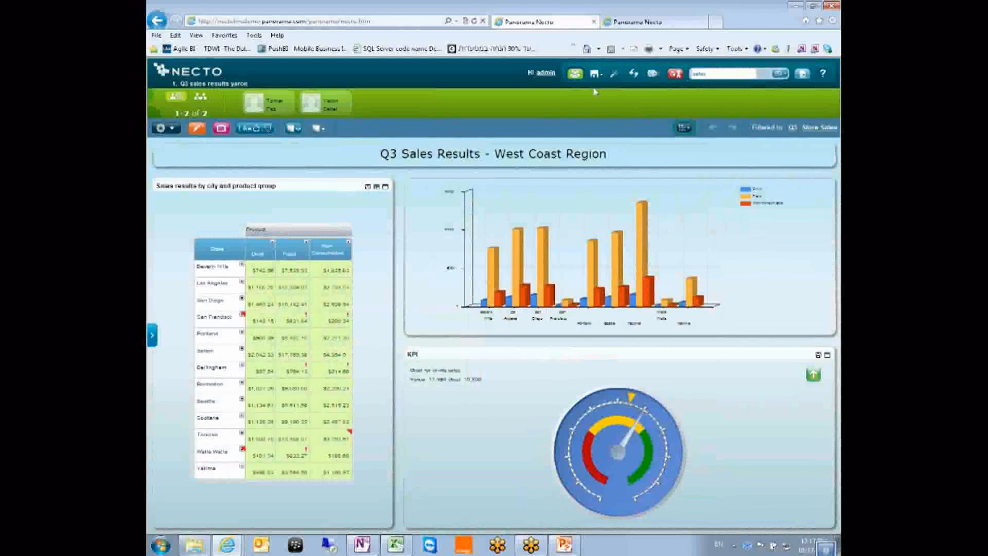
left_click(652, 74)
left_click(426, 297)
left_click(426, 299)
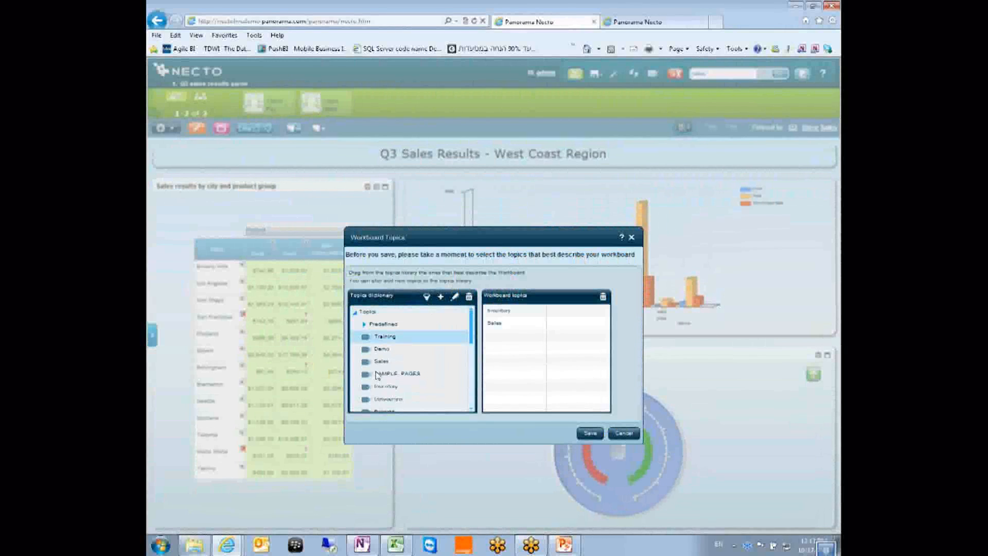
mouse_move(472, 317)
left_mouse_down()
mouse_move(471, 383)
mouse_move(470, 314)
left_mouse_up()
left_click(363, 324)
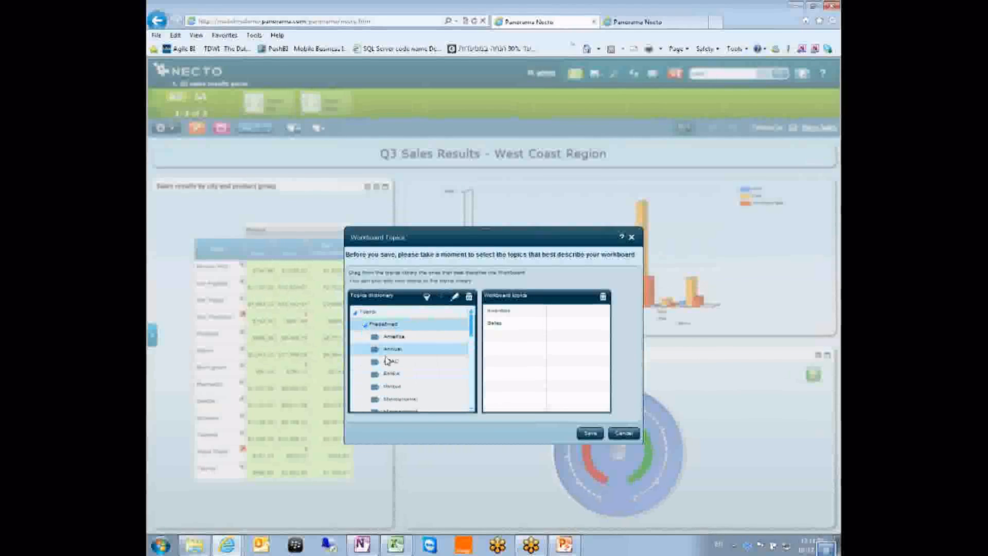
Filter the topics dictionary by "sales" and clear the filter again.
left_click(427, 297)
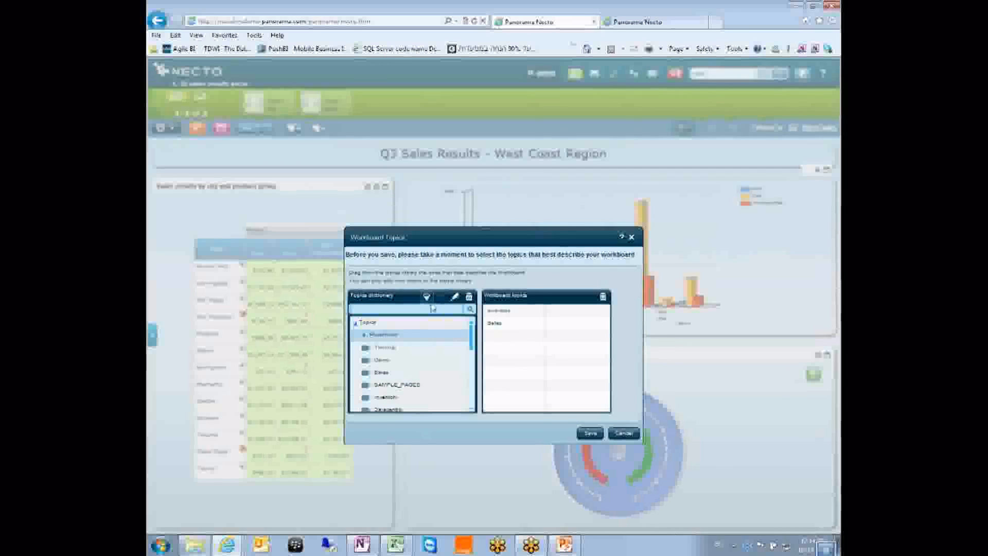
type("s")
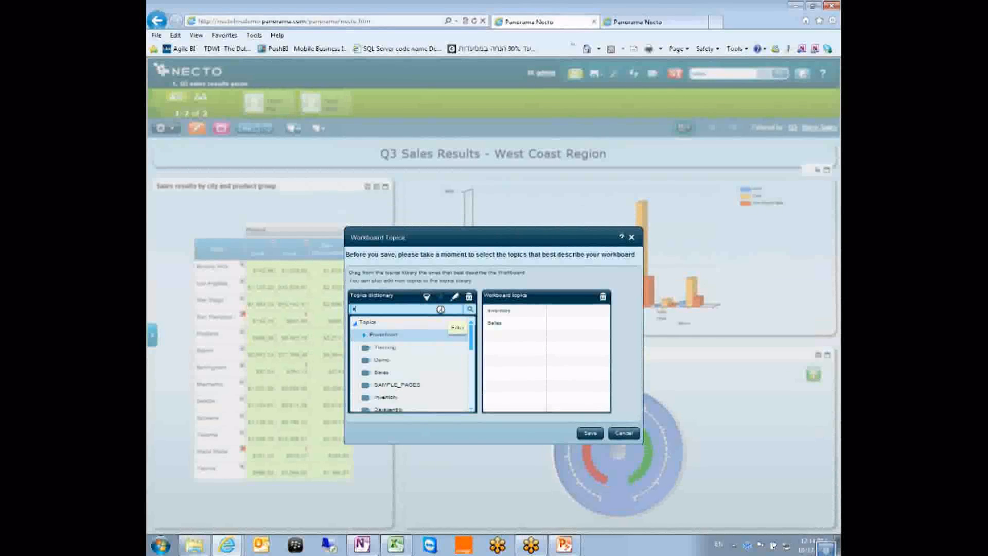
type("ales")
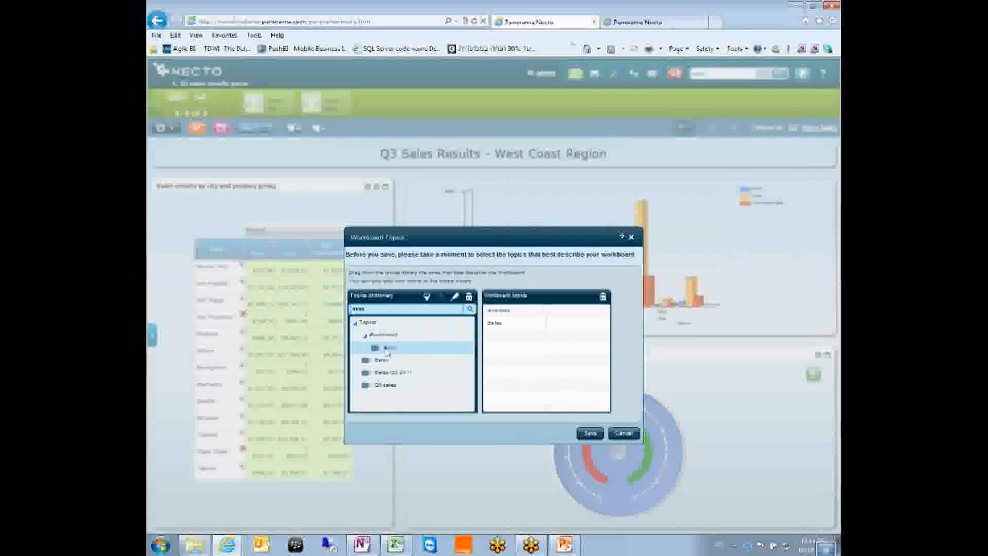
left_click_drag(383, 309, 319, 303)
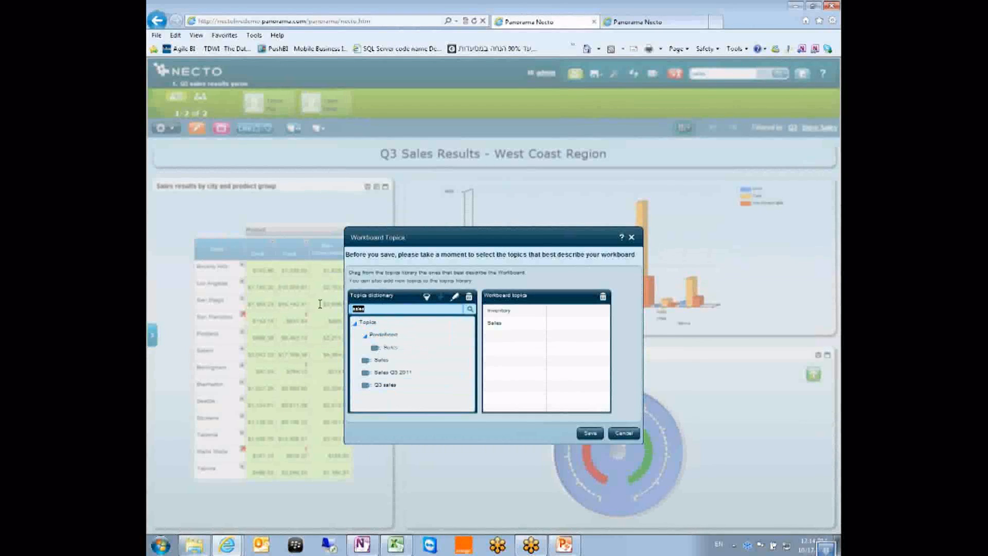
key("BackSpace")
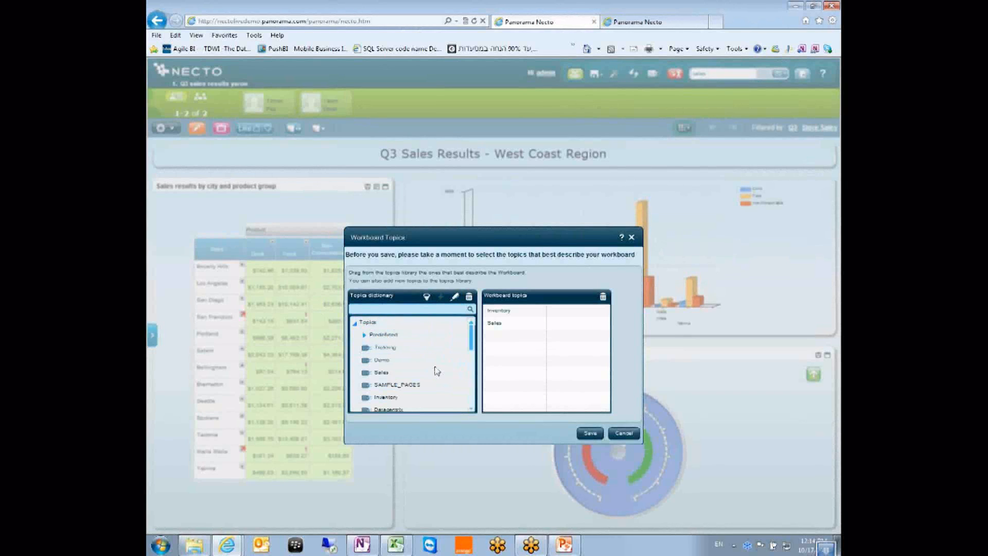
Create a new topic captioned Net Training, assign it to the workboard and save the workboard topics.
left_click(440, 296)
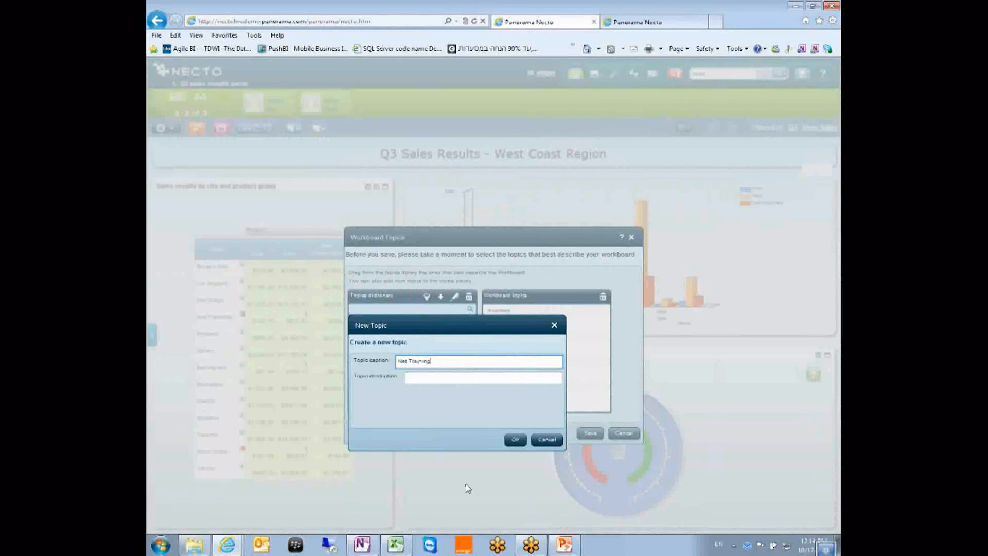
left_click(513, 438)
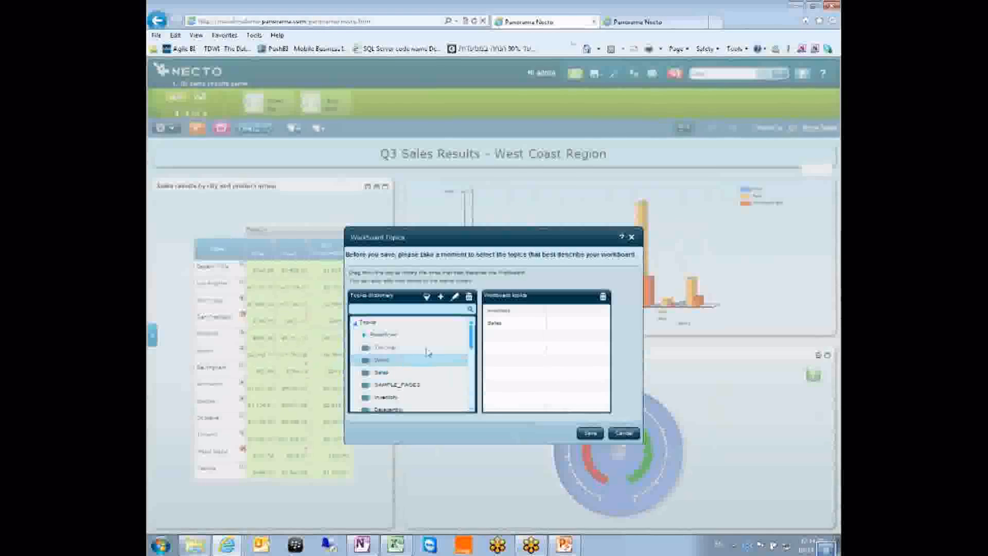
left_click_drag(392, 400, 524, 360)
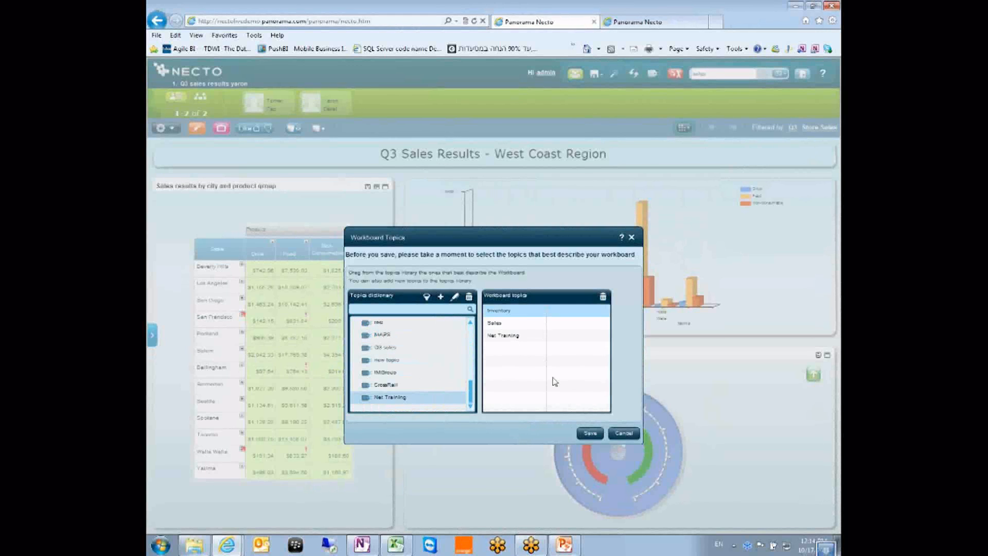
left_click(590, 432)
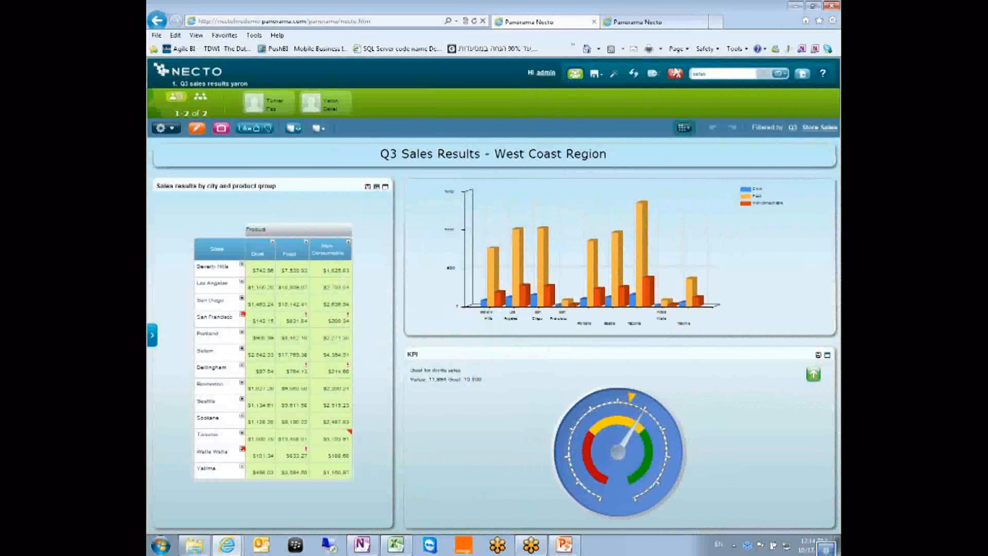
View the administration categories page and return to the Q3 sales results workboard.
left_click(675, 76)
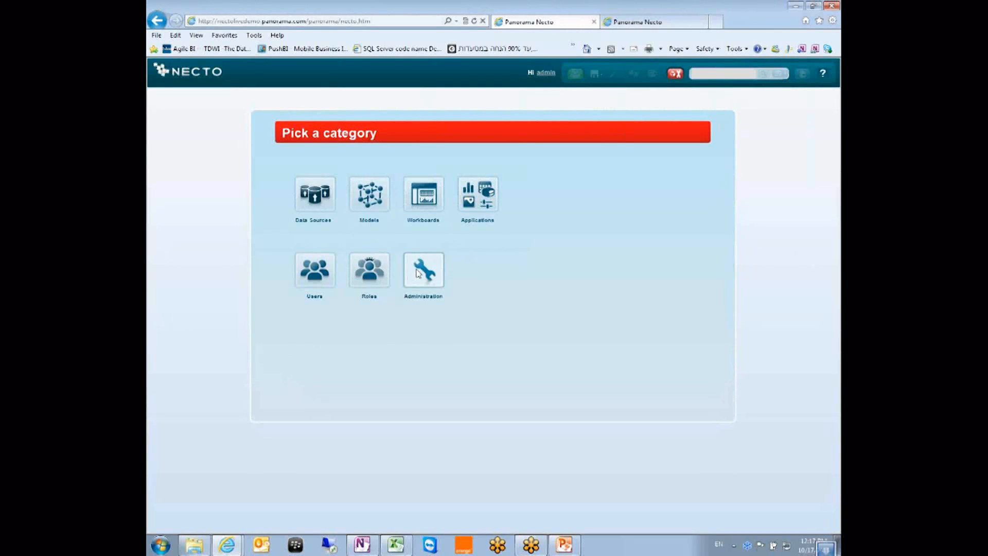
left_click(674, 73)
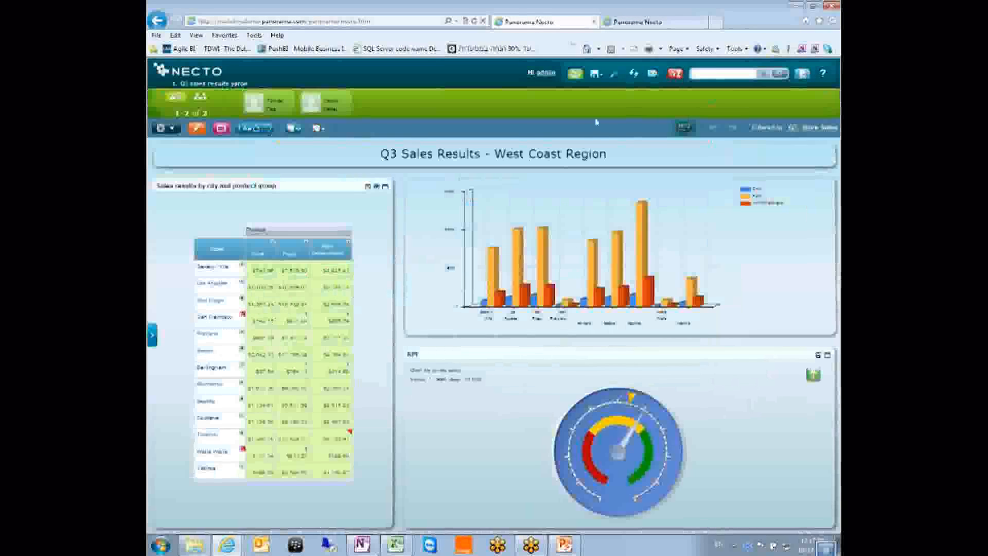